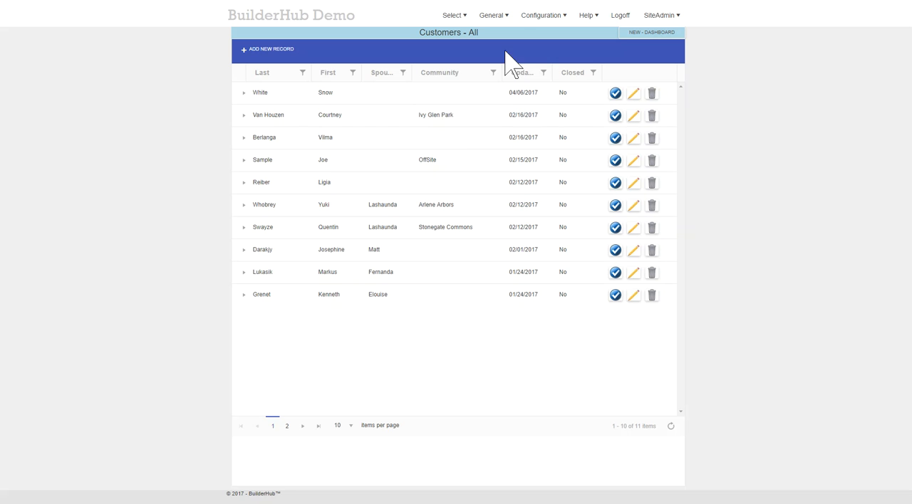
Step: Open the customer dashboard and enter the new customer's first and last name
mouse_move(452, 27)
left_click(455, 43)
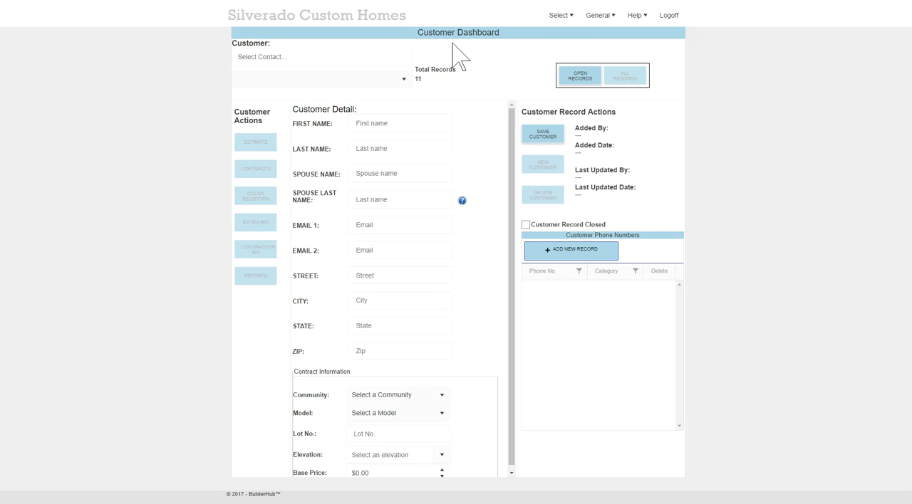
left_click(396, 122)
type("Some")
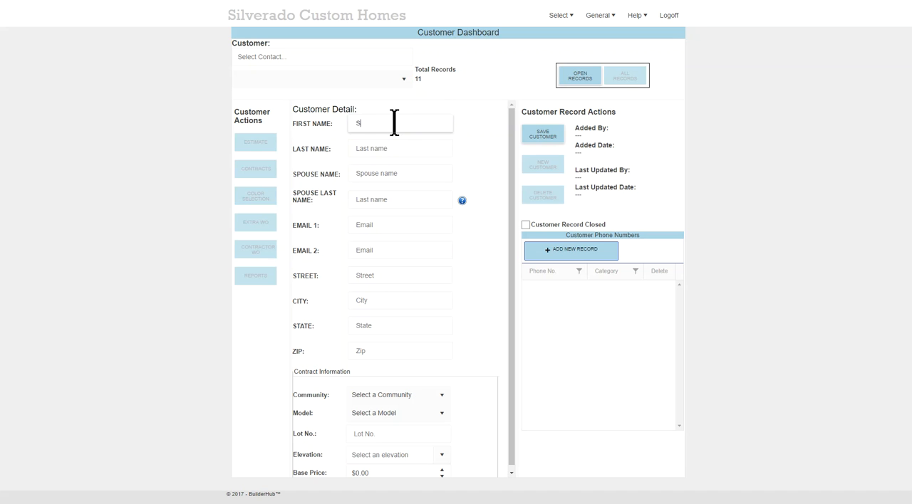
key("Tab")
type("Body")
Step: Fill in the customer's primary e-mail address, leaving the spouse's first and last name blank
key("Tab")
key("Tab")
key("Tab")
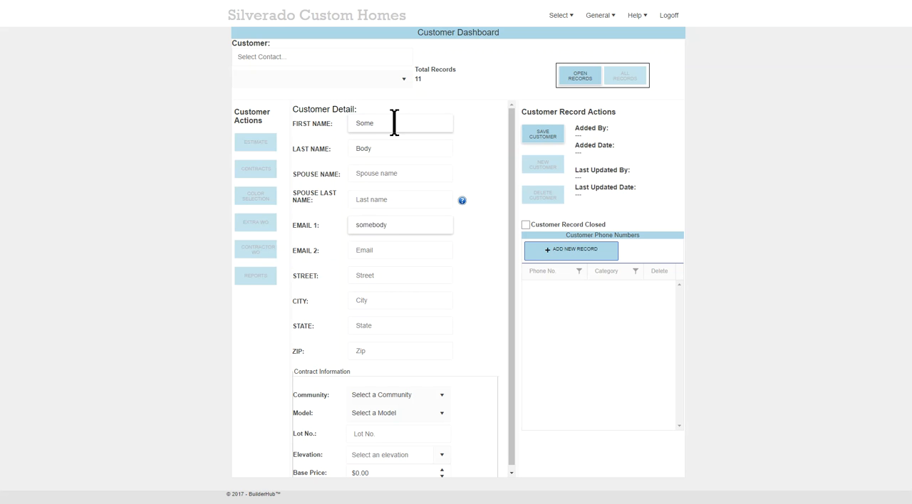
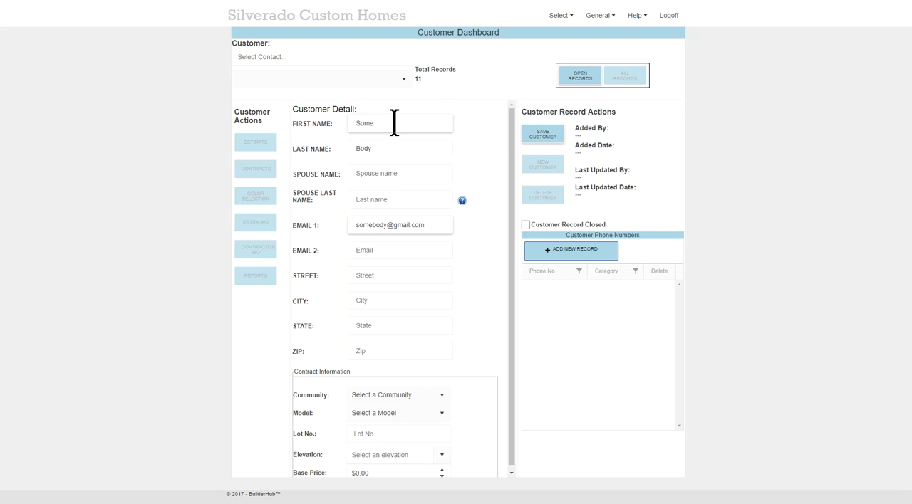
Step: Add the customer's home phone number and save the customer record
left_click(552, 255)
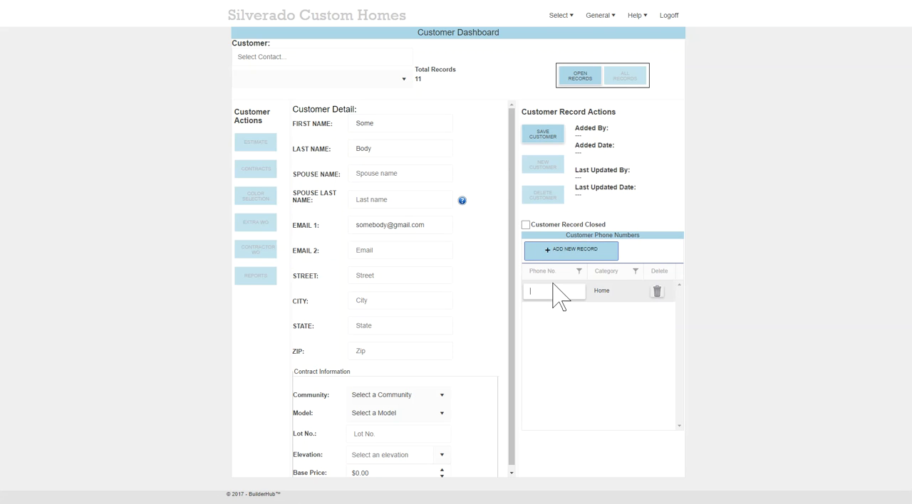
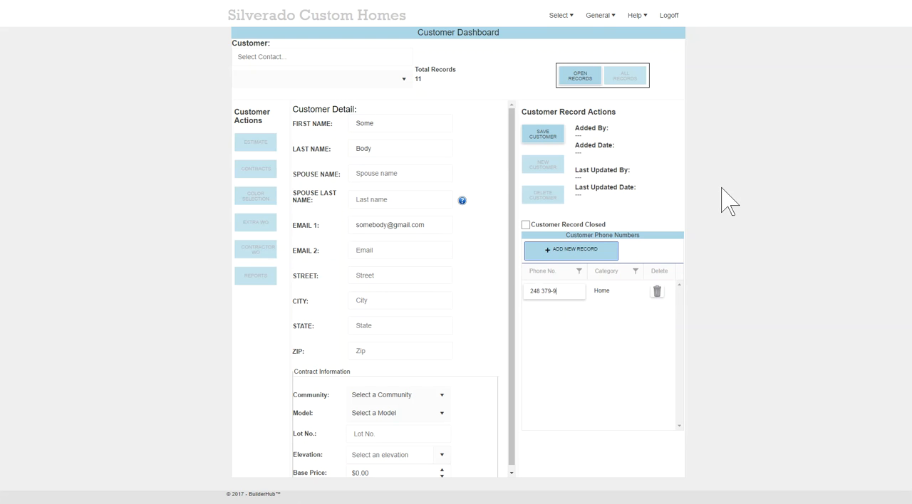
key("Return")
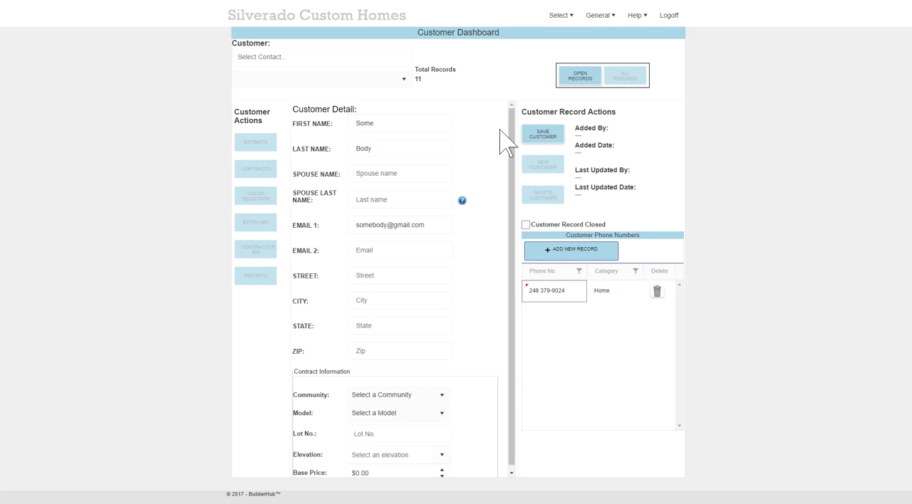
left_click(540, 139)
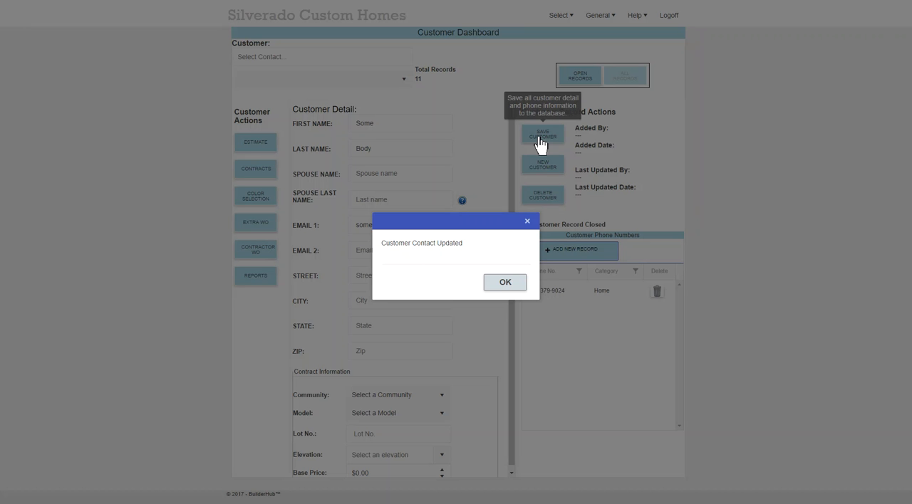
left_click(505, 283)
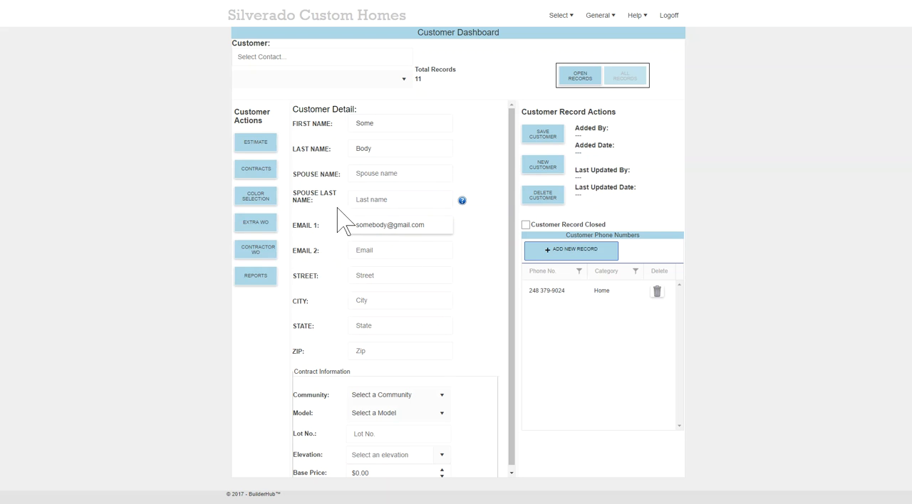
Step: Start an estimate for the customer and add a special option, Backup Generator, priced at $1,200
left_click(255, 145)
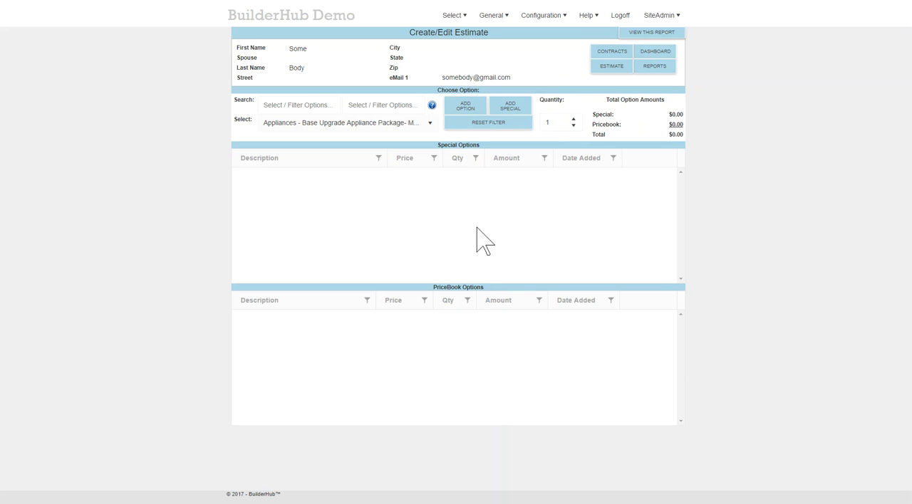
left_click(510, 115)
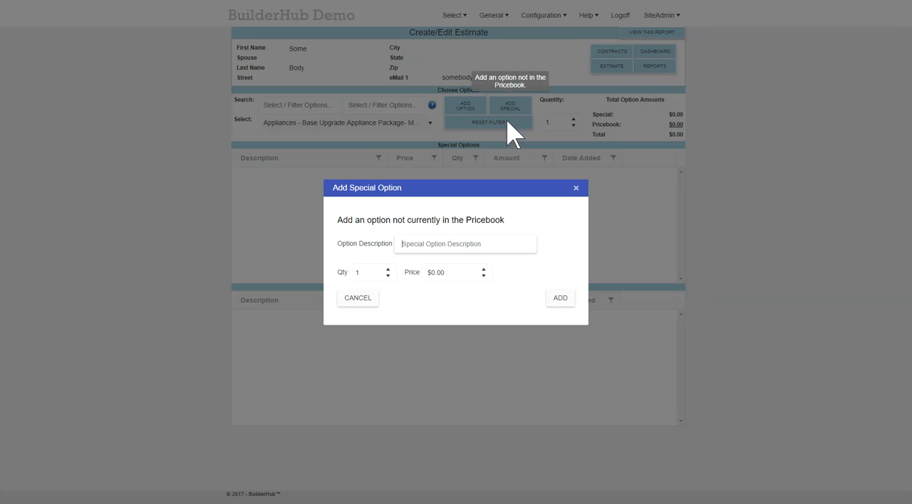
left_click(420, 244)
type("Backup")
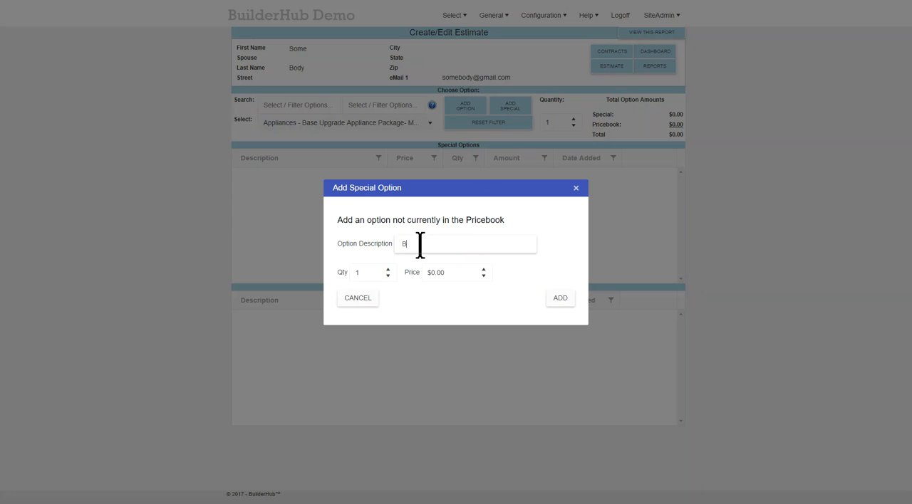
type(" Generator")
left_click(457, 273)
type("1")
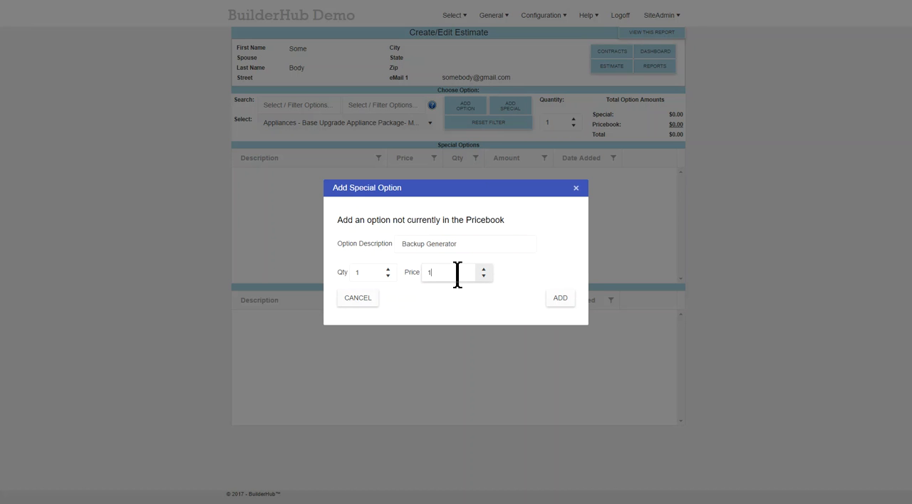
type("200")
left_click(560, 298)
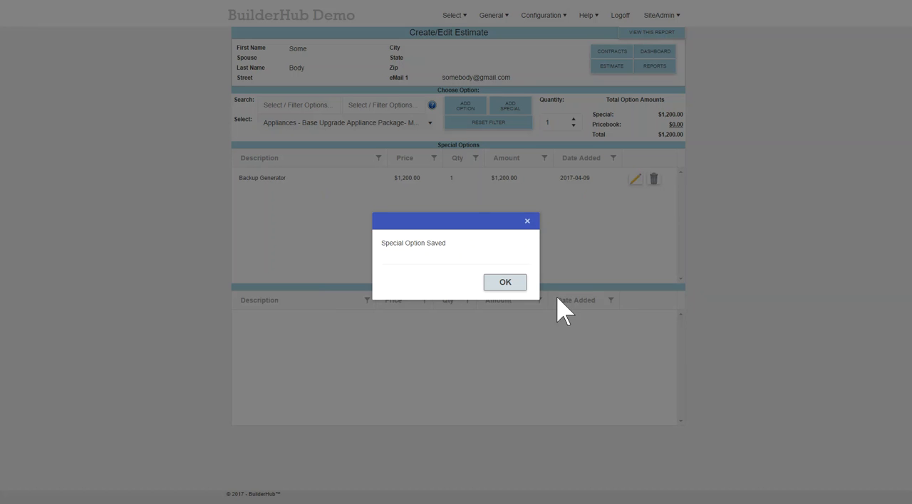
left_click(517, 286)
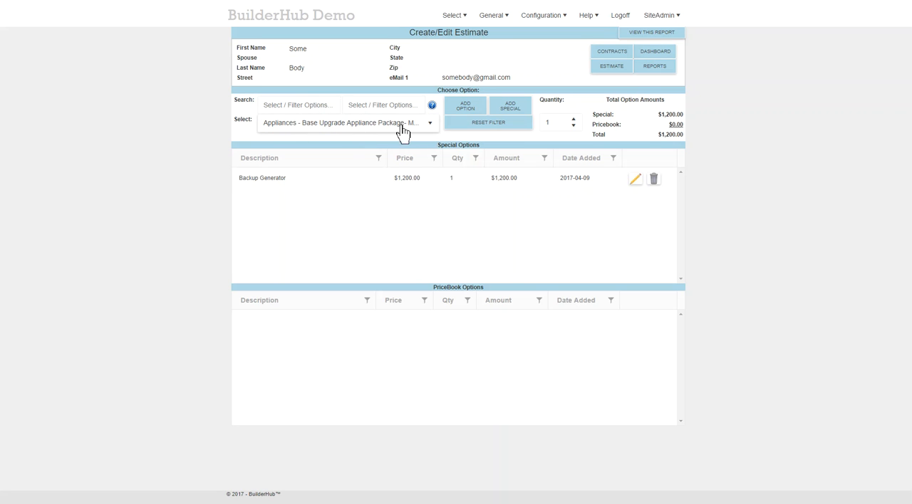
Step: Filter the pricebook options by "electrical" and add the Electrical - 220 Range option to the estimate
left_click(432, 128)
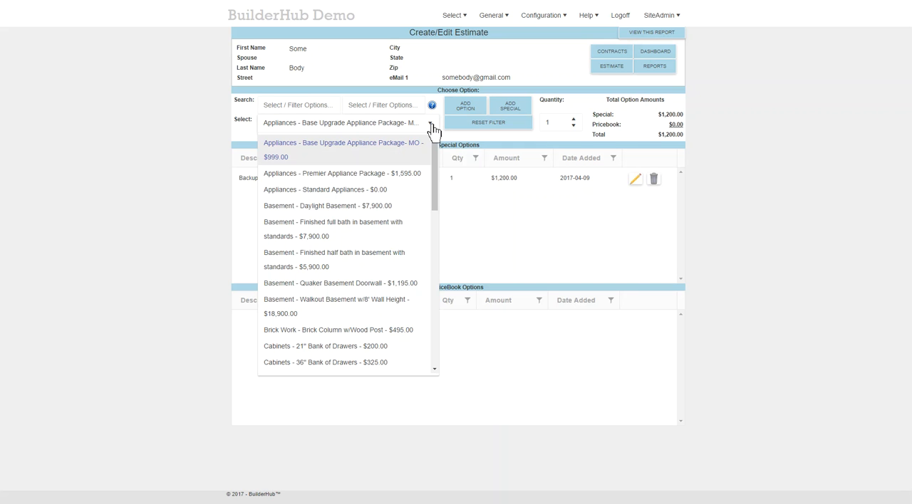
left_click(305, 105)
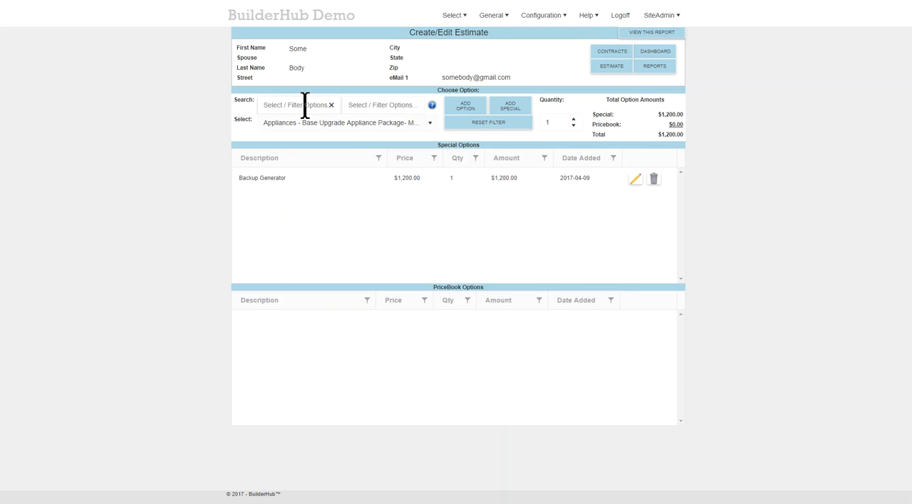
type("electrical")
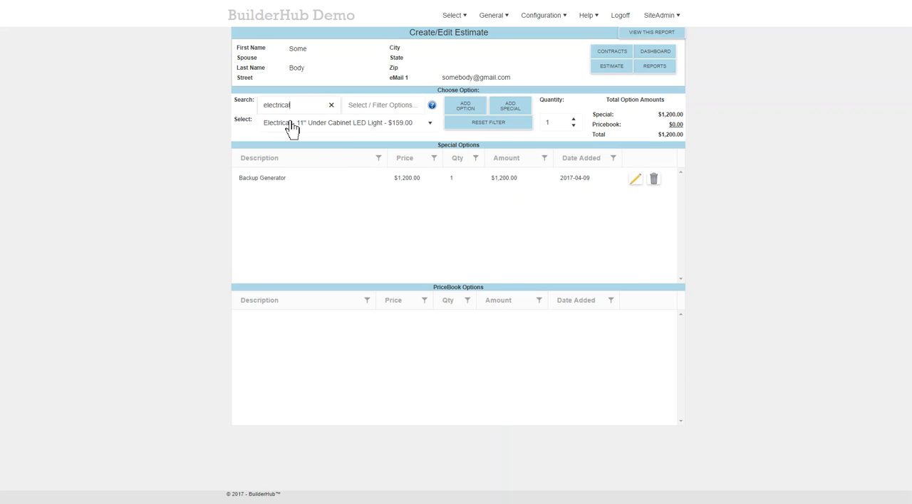
left_click(431, 124)
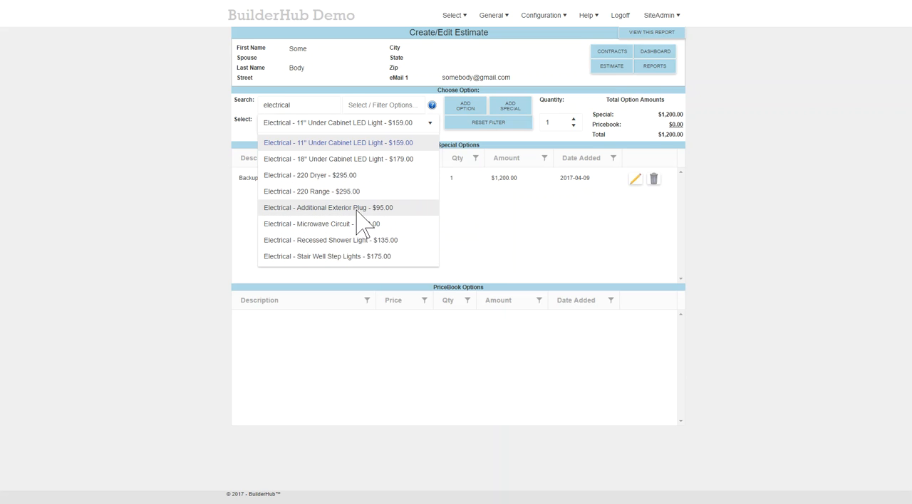
left_click(464, 111)
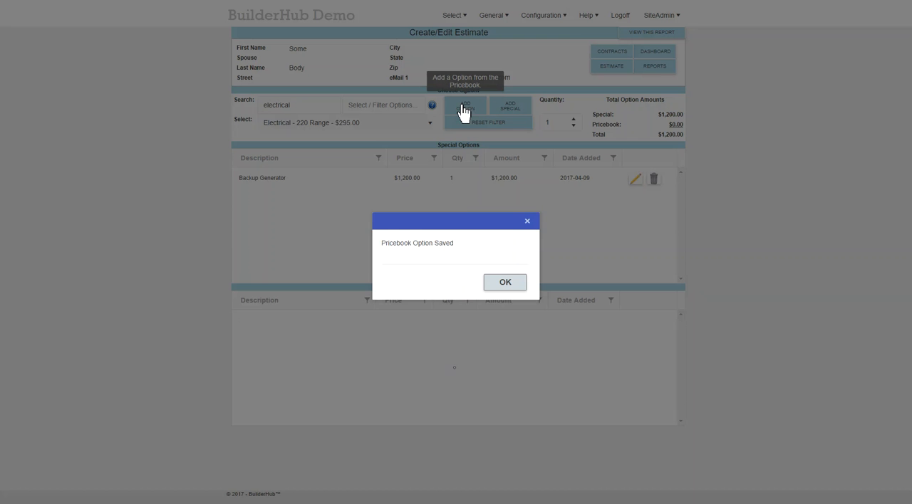
left_click(498, 282)
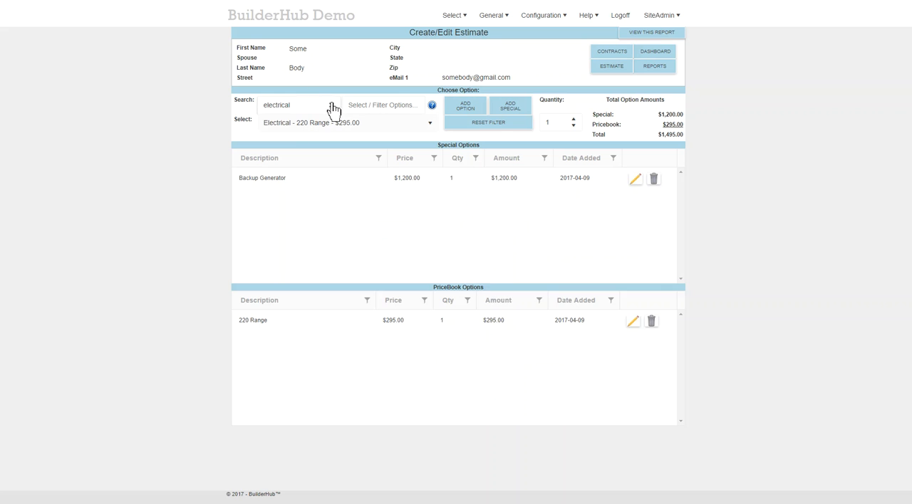
Step: Filter the pricebook options by "doorwall" and "ANDERSON", and add the Add Anderson 100 Doorwall option to the estimate
left_click_drag(305, 105, 255, 106)
type("doorwall")
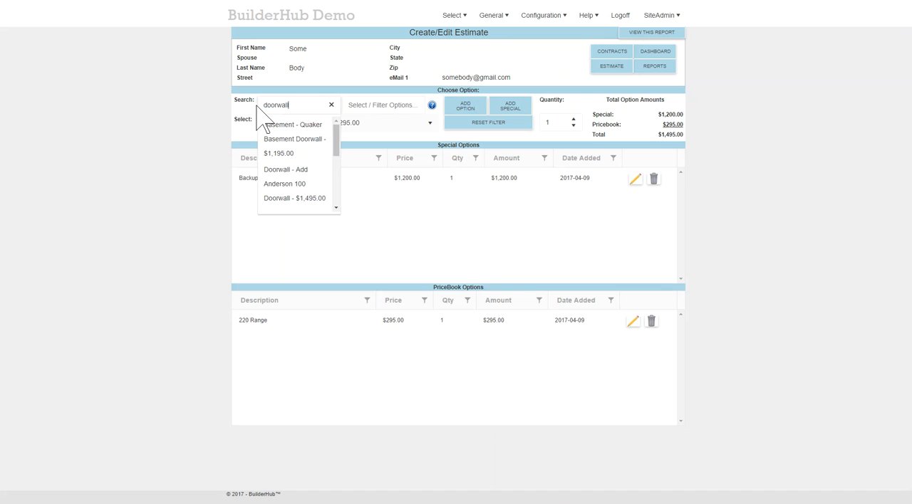
key("Tab")
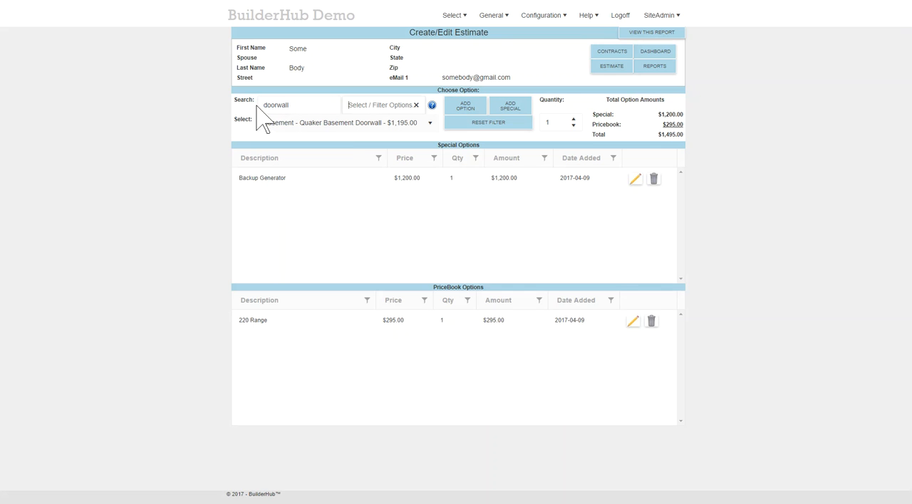
type("ANDERSON")
key("Return")
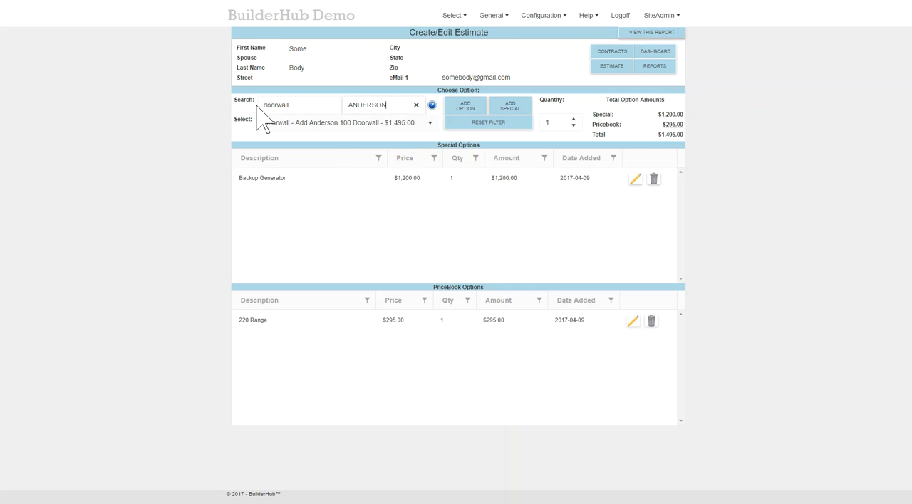
left_click(430, 127)
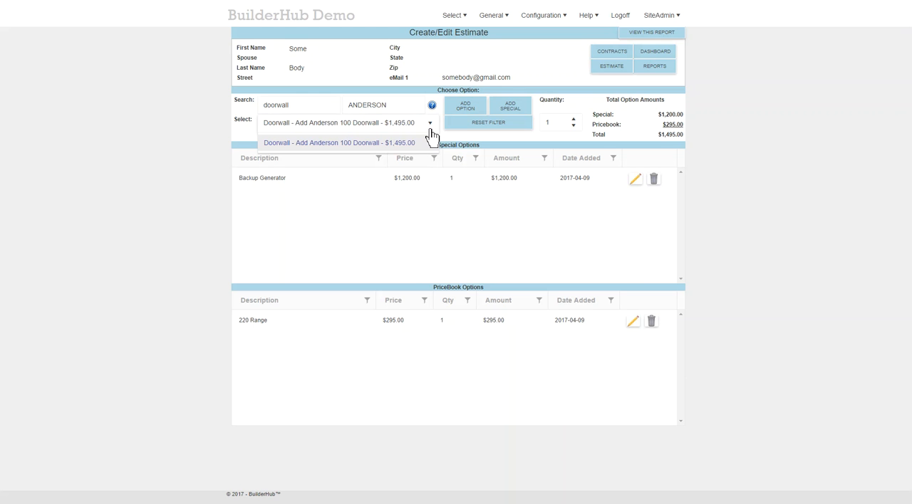
left_click(463, 110)
left_click(493, 283)
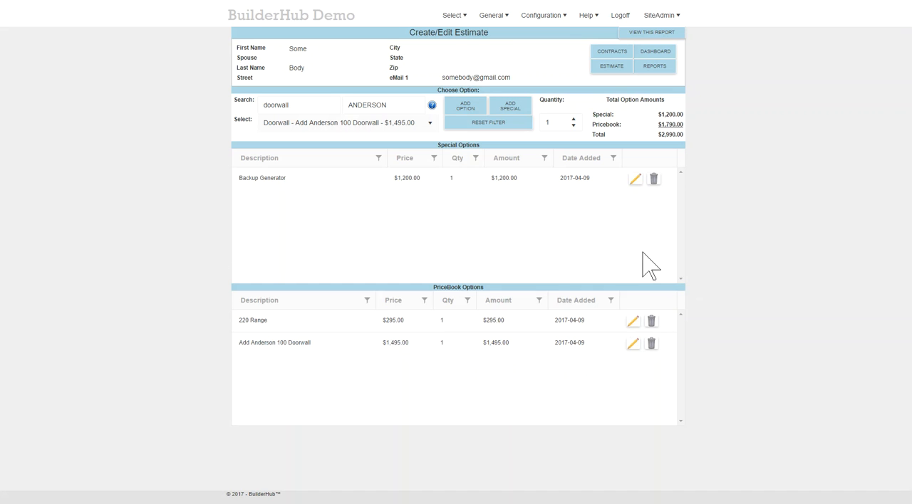
Step: Open the report for this estimate
left_click(651, 32)
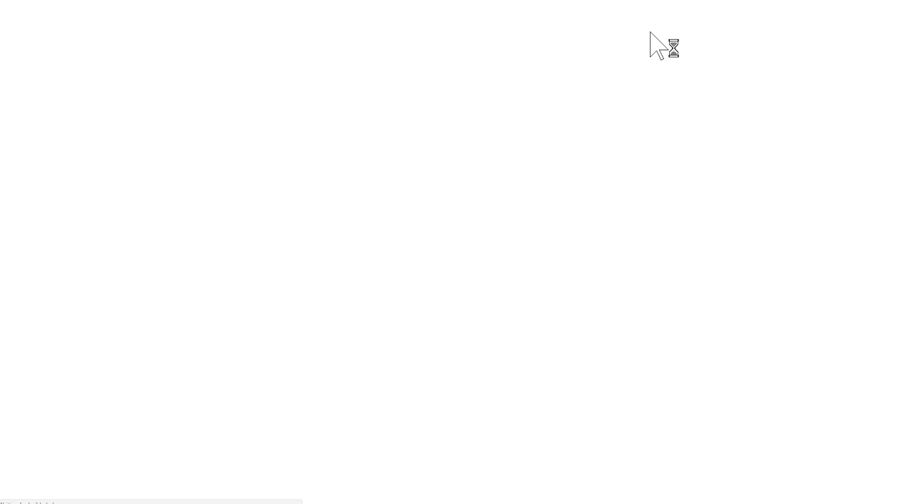